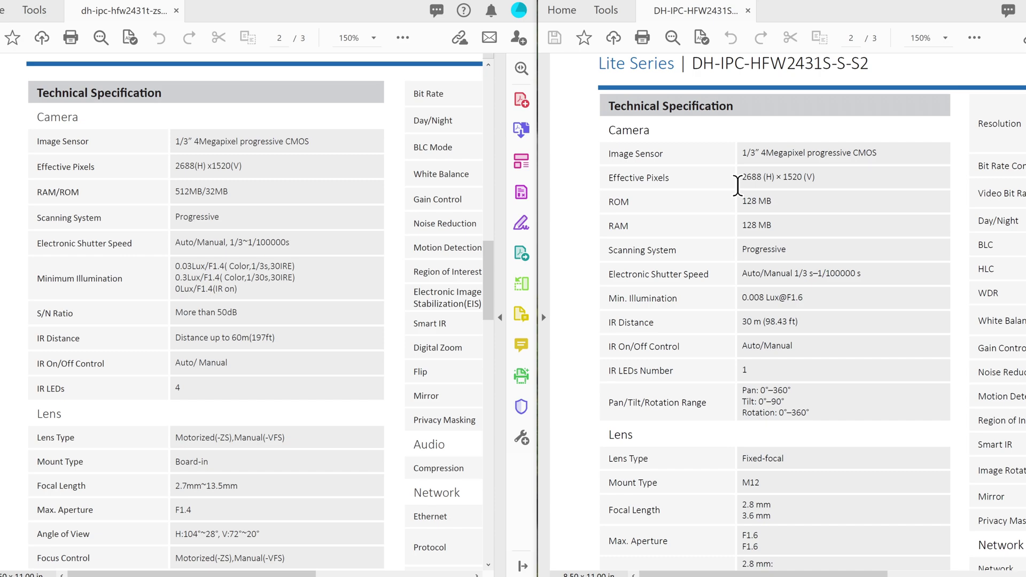
# Step: Compare the memory, IR distance and number of IR LEDs in the camera sections of the two datasheets
pyautogui.moveTo(737, 185); pyautogui.dragTo(673, 162)
pyautogui.moveTo(272, 191); pyautogui.dragTo(65, 192)
pyautogui.moveTo(172, 342); pyautogui.dragTo(184, 342)
pyautogui.moveTo(251, 345); pyautogui.dragTo(251, 345)
pyautogui.click(103, 343)
pyautogui.moveTo(728, 368); pyautogui.dragTo(728, 368)
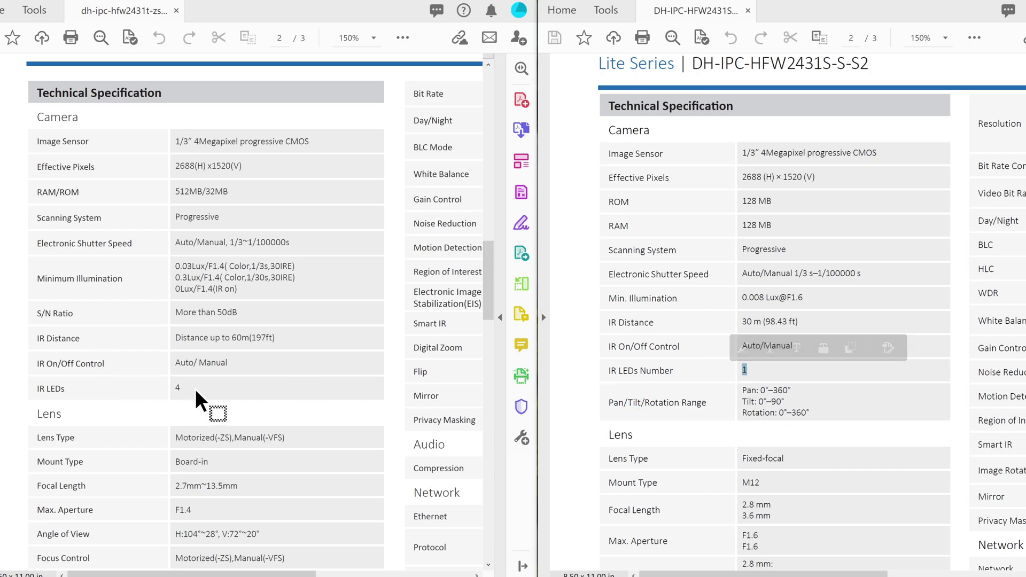
# Step: Compare the focal length, aperture and field of view in the lens sections of both datasheets
pyautogui.scroll(-3, 196, 399)
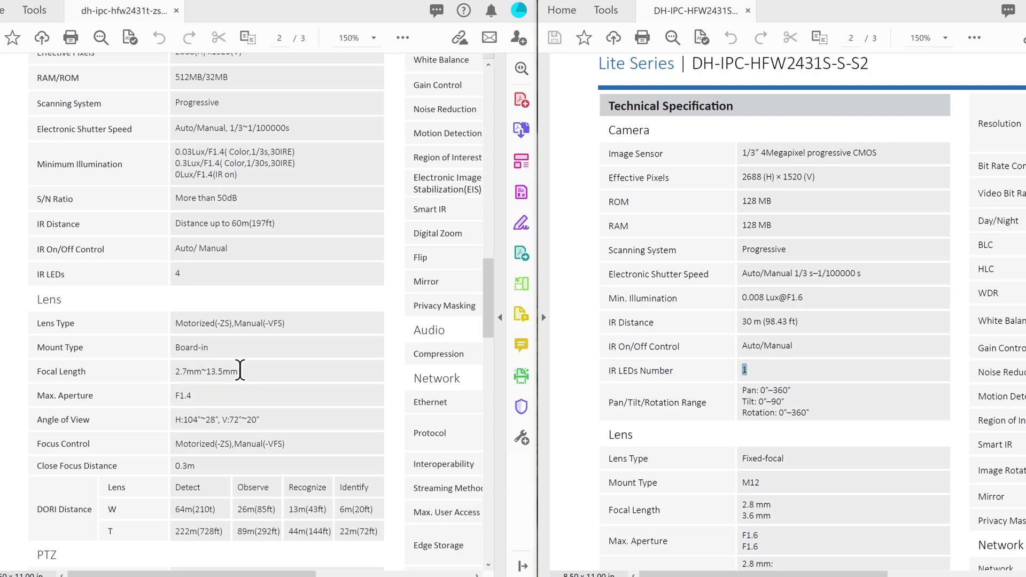
pyautogui.doubleClick(240, 371)
pyautogui.moveTo(238, 371); pyautogui.dragTo(793, 438)
pyautogui.scroll(-2, 801, 384)
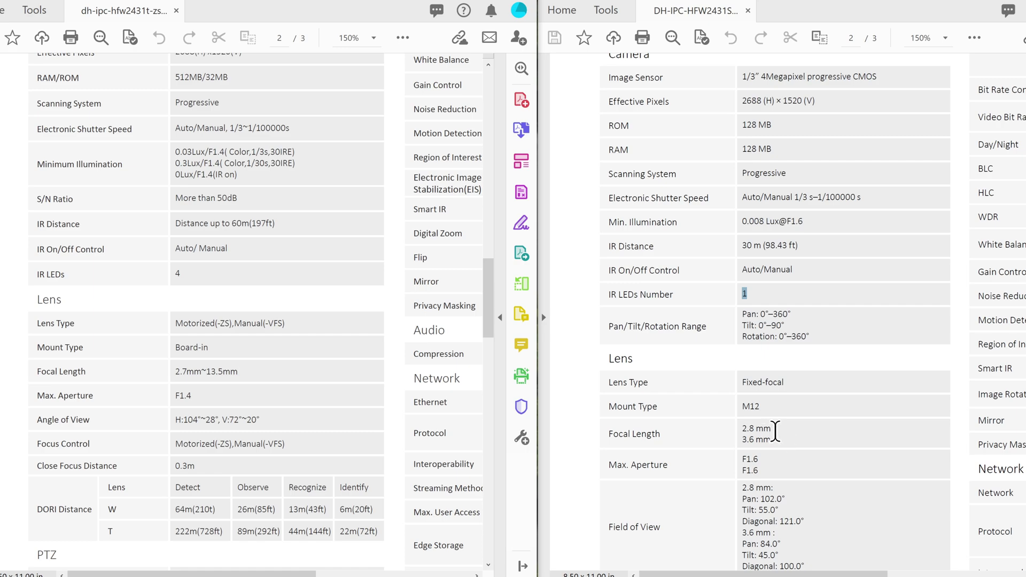
pyautogui.scroll(-2, 775, 432)
pyautogui.moveTo(762, 382); pyautogui.dragTo(211, 410)
# Step: Compare the analytics, video frame rate, resolution and bit rate specifications of both cameras
pyautogui.scroll(-6, 44, 451)
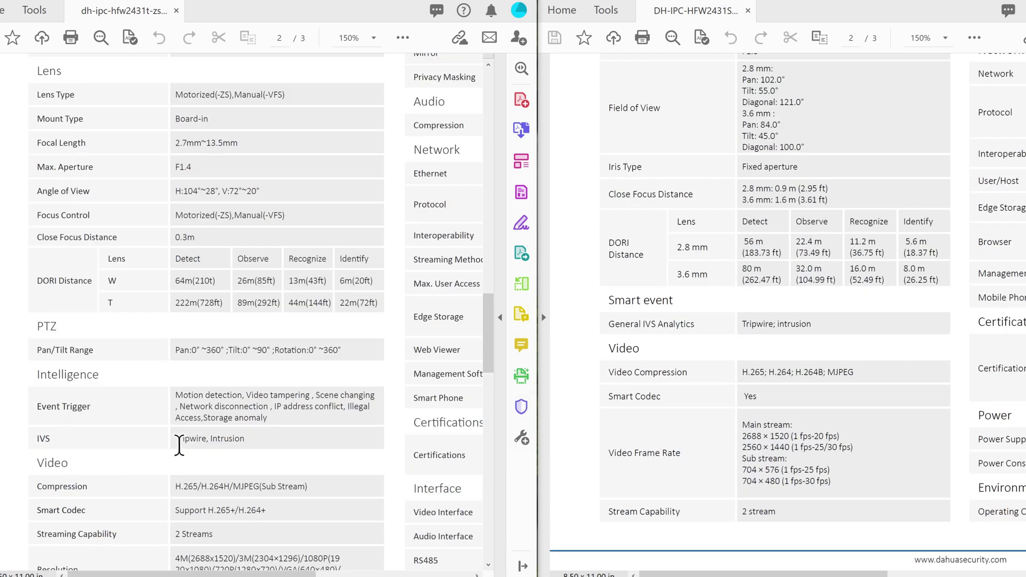
pyautogui.scroll(-3, 242, 441)
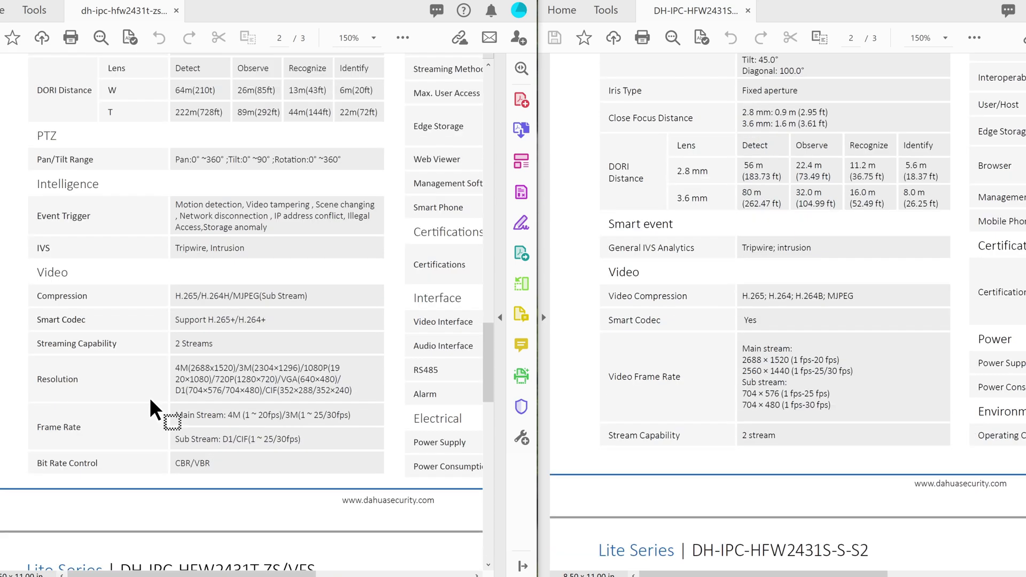
pyautogui.moveTo(151, 401); pyautogui.dragTo(269, 428)
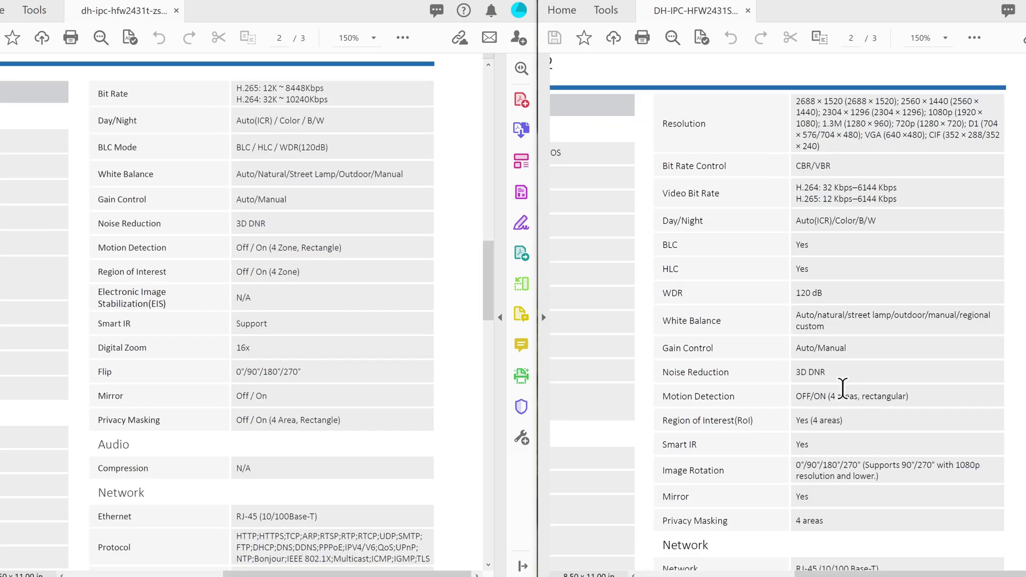
pyautogui.moveTo(663, 334); pyautogui.dragTo(289, 106)
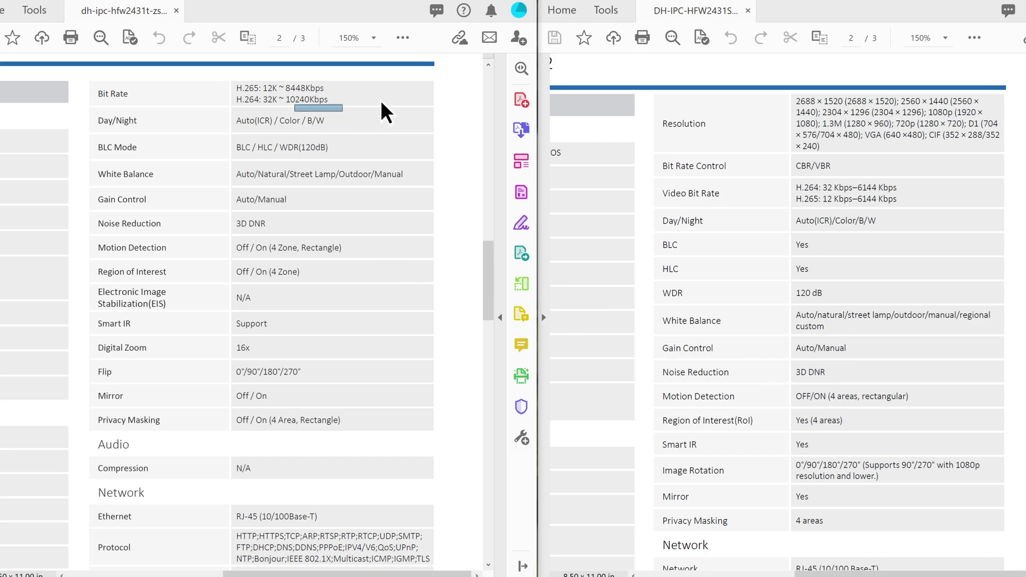
pyautogui.moveTo(567, 180); pyautogui.dragTo(900, 203)
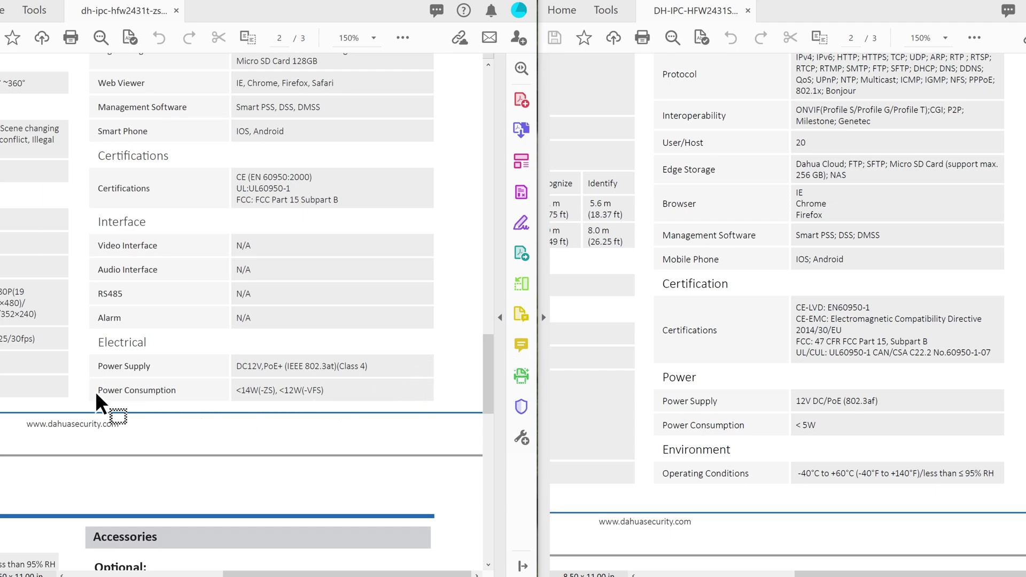
# Step: Compare the power supply and power consumption specifications of both cameras
pyautogui.moveTo(98, 397); pyautogui.dragTo(107, 401)
pyautogui.click(127, 395)
pyautogui.moveTo(169, 391); pyautogui.dragTo(246, 411)
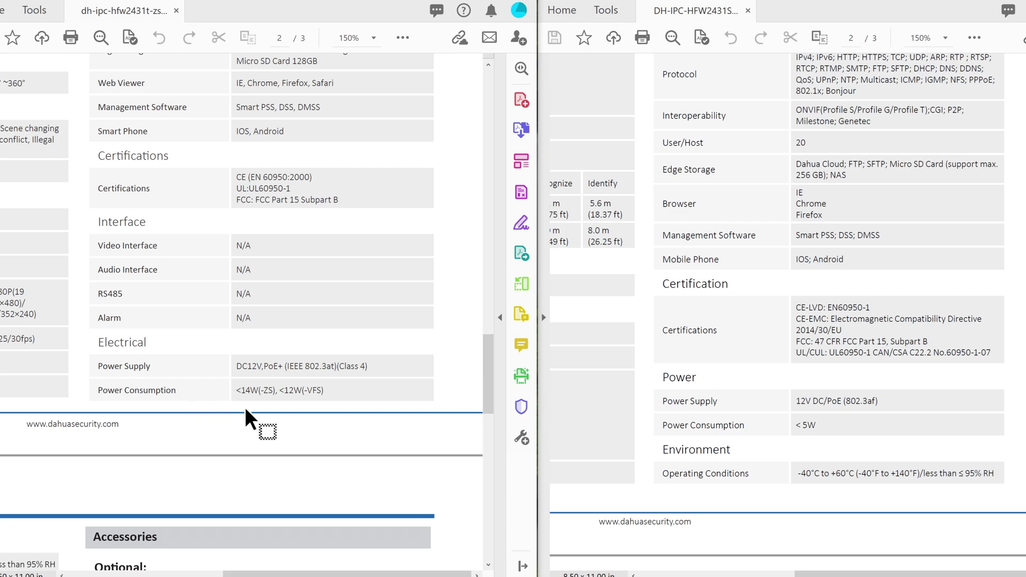
# Step: Highlight and compare the operating temperature ranges of both cameras, and look through the rest of the datasheets
pyautogui.moveTo(257, 398); pyautogui.dragTo(799, 243)
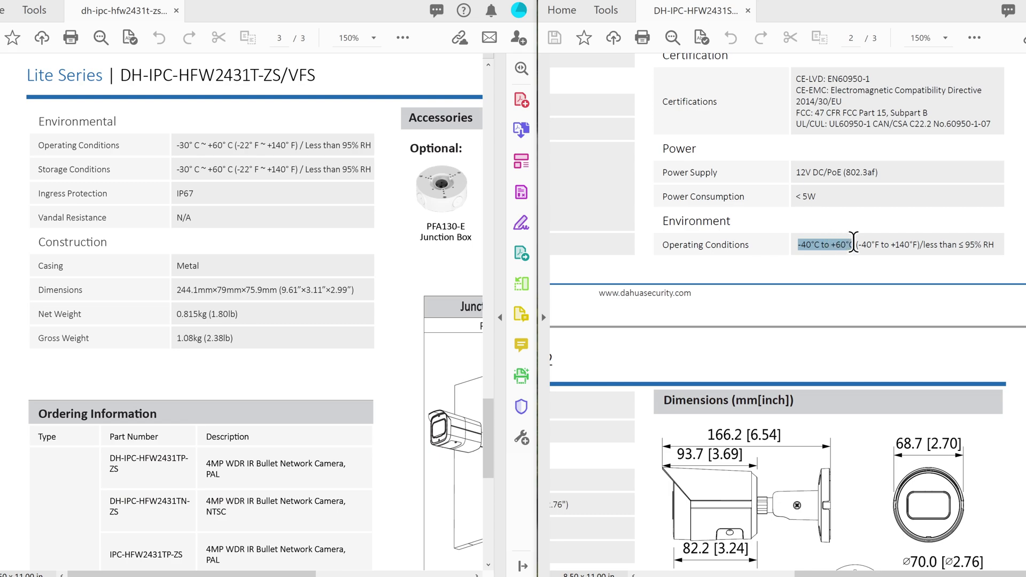
pyautogui.moveTo(857, 243); pyautogui.dragTo(218, 142)
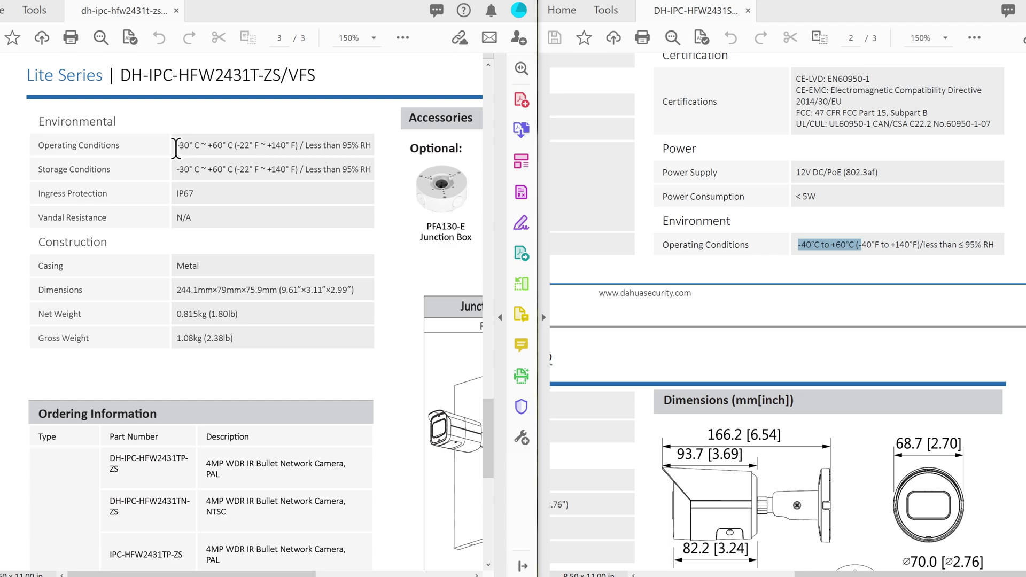
pyautogui.moveTo(232, 150); pyautogui.dragTo(795, 232)
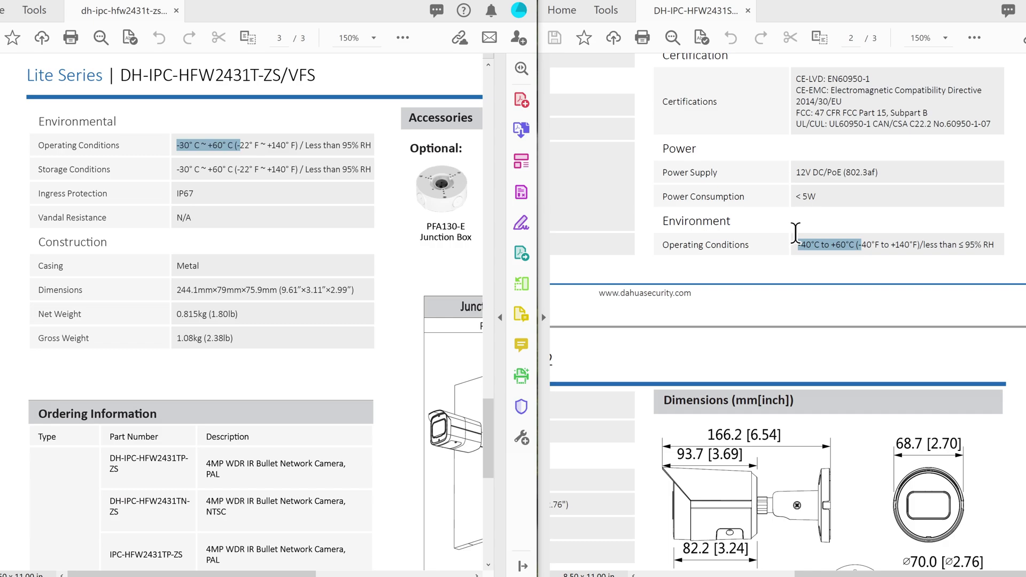
pyautogui.scroll(-10, 729, 268)
pyautogui.scroll(-1, 459, 64)
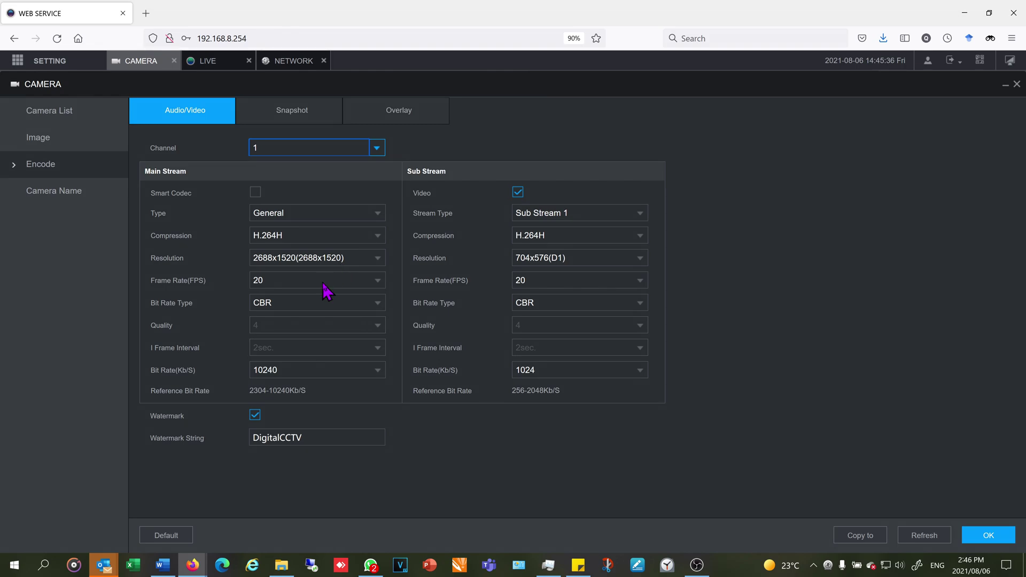
# Step: Review the audio/video encode settings and the image settings of different camera channels in the recorder's web interface
pyautogui.click(310, 148)
pyautogui.click(260, 208)
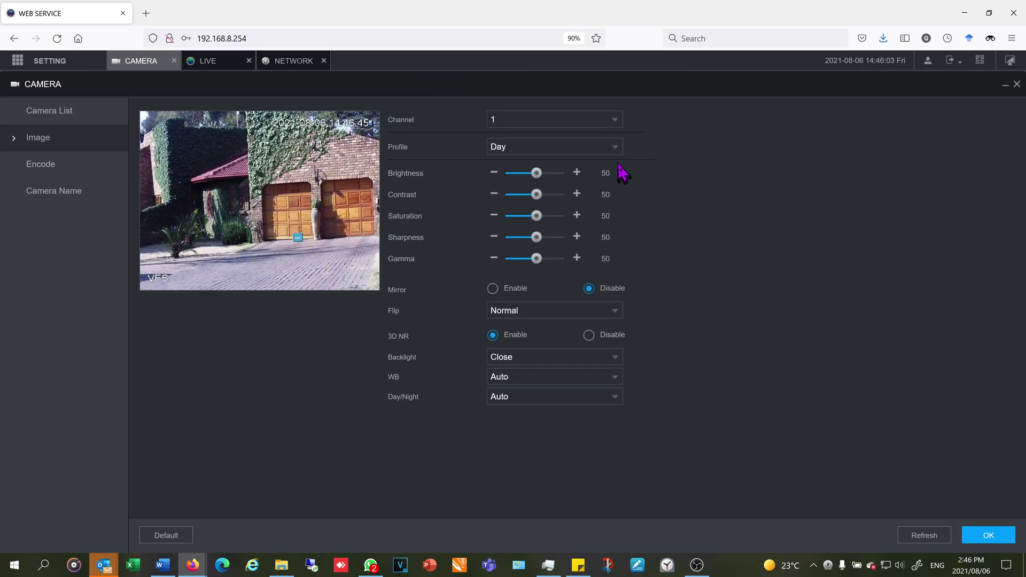
pyautogui.click(612, 120)
pyautogui.click(531, 160)
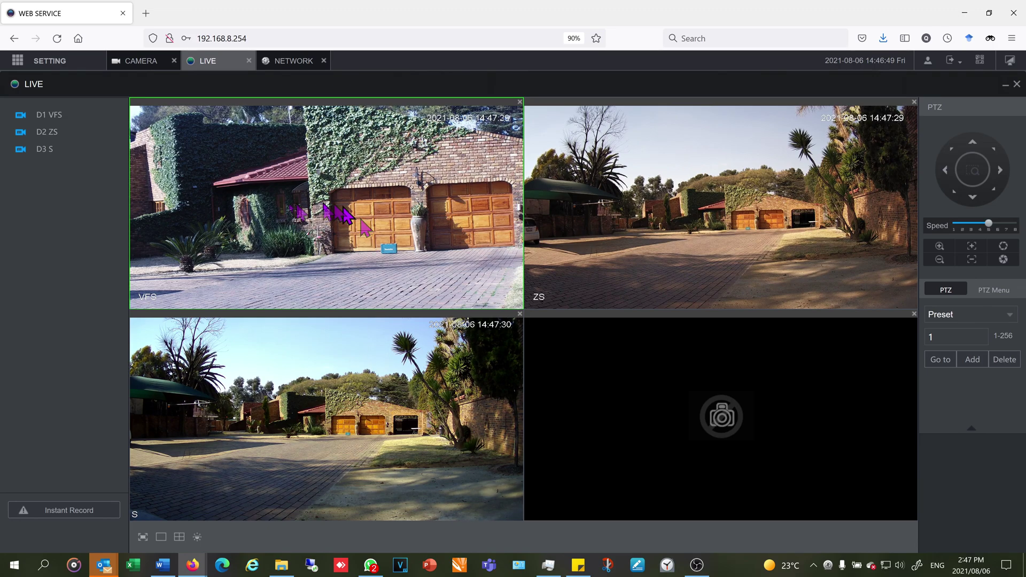
# Step: Inspect the VFS live view, and zoom the ZS camera in on the garage doors to match its framing
pyautogui.doubleClick(307, 220)
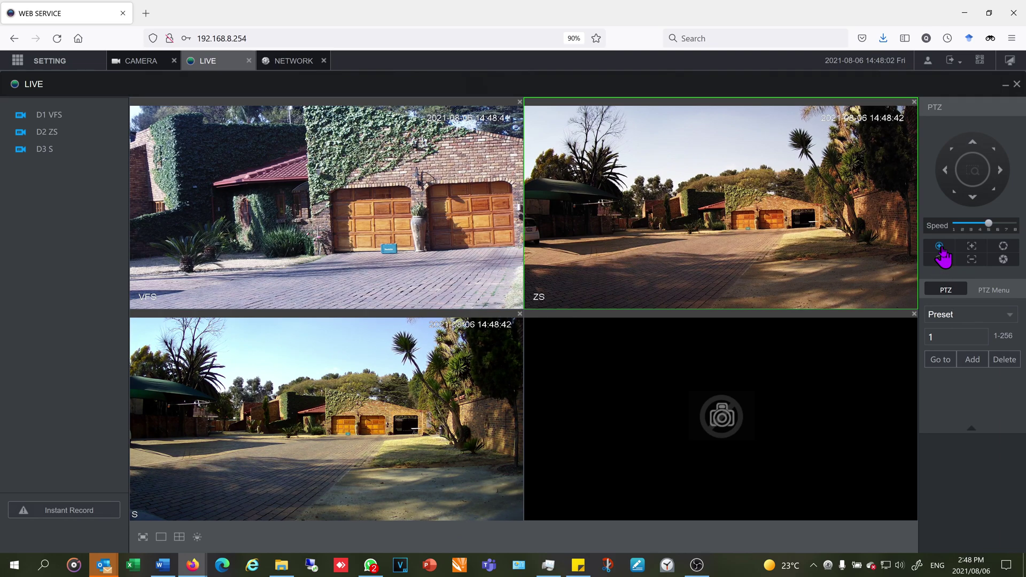
pyautogui.click(940, 249)
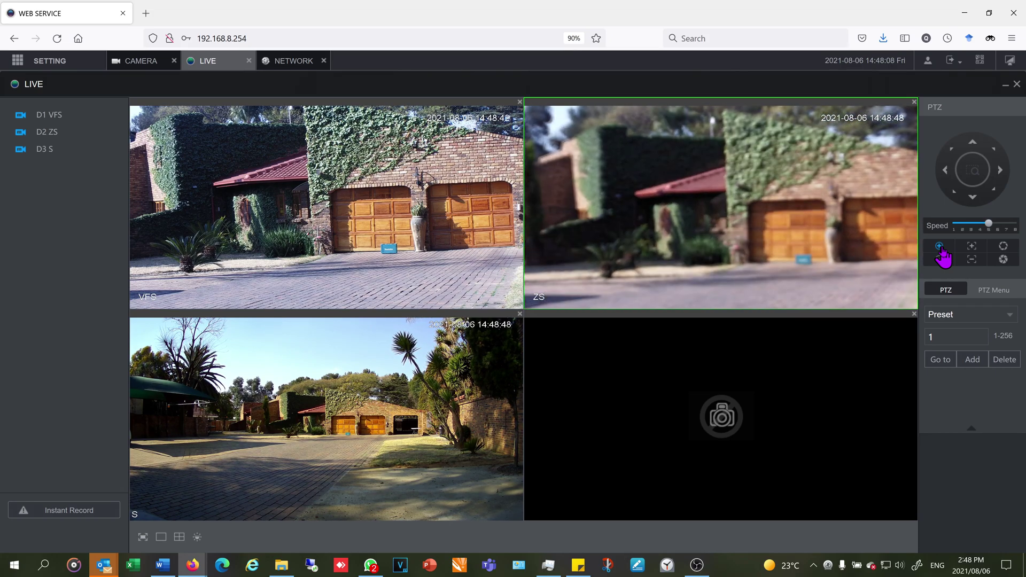
pyautogui.click(940, 260)
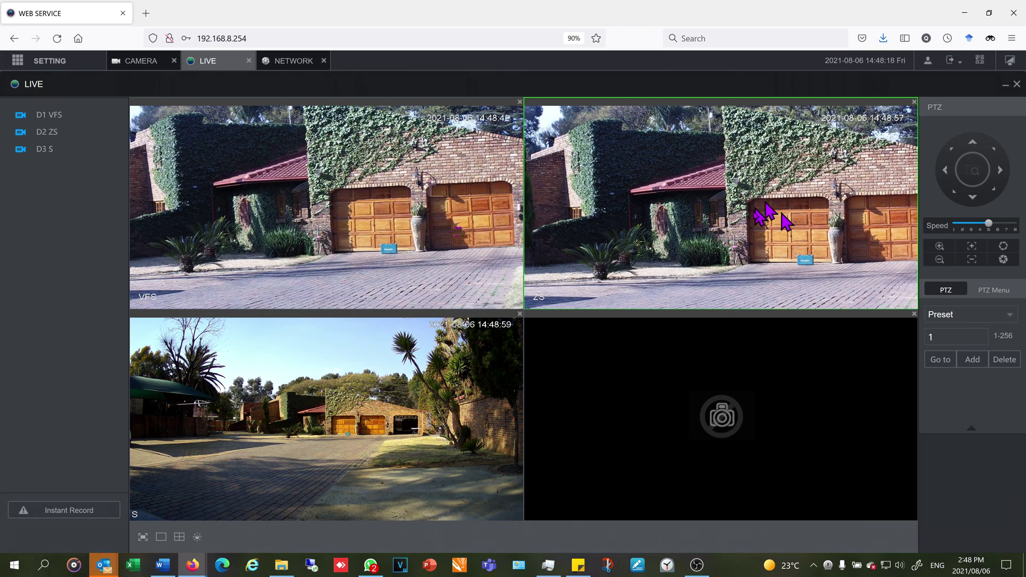
# Step: Enlarge the ZS and VFS live views in turn to compare their zoomed image detail
pyautogui.doubleClick(765, 238)
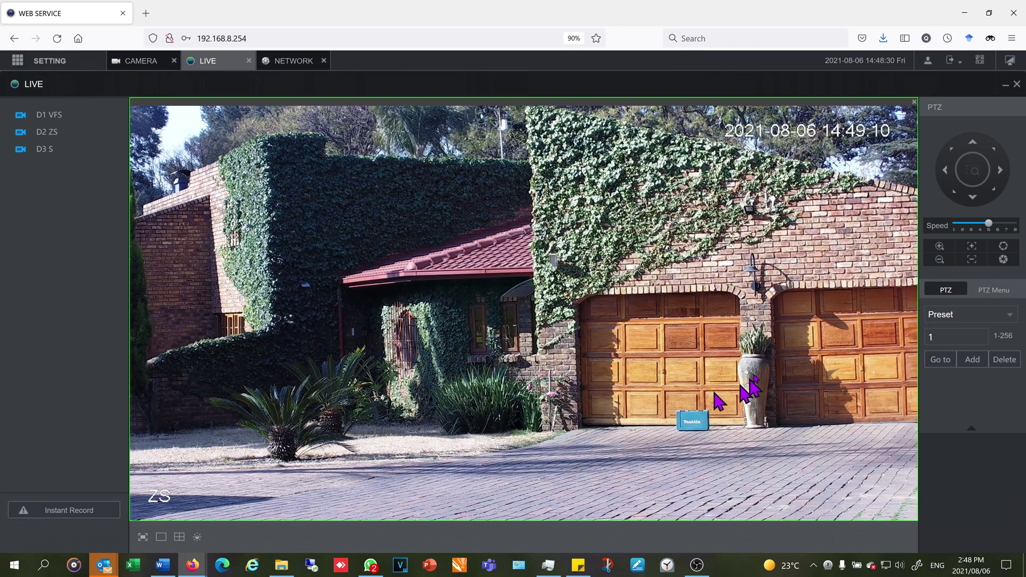
pyautogui.doubleClick(607, 415)
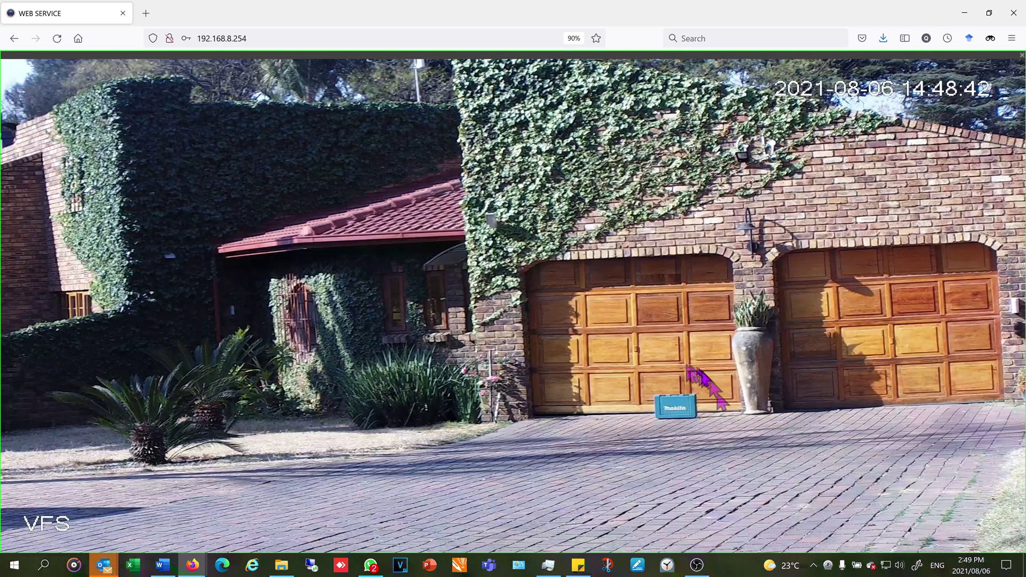
pyautogui.doubleClick(689, 430)
# Step: Zoom the ZS camera back out to its wide view, and inspect the S camera's live view enlarged and full screen
pyautogui.click(940, 261)
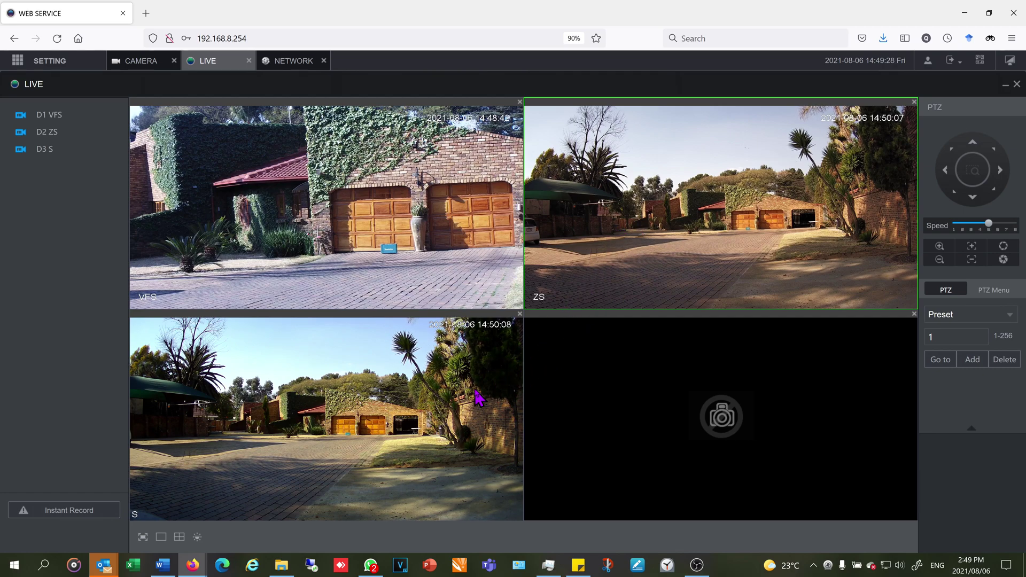
pyautogui.doubleClick(388, 410)
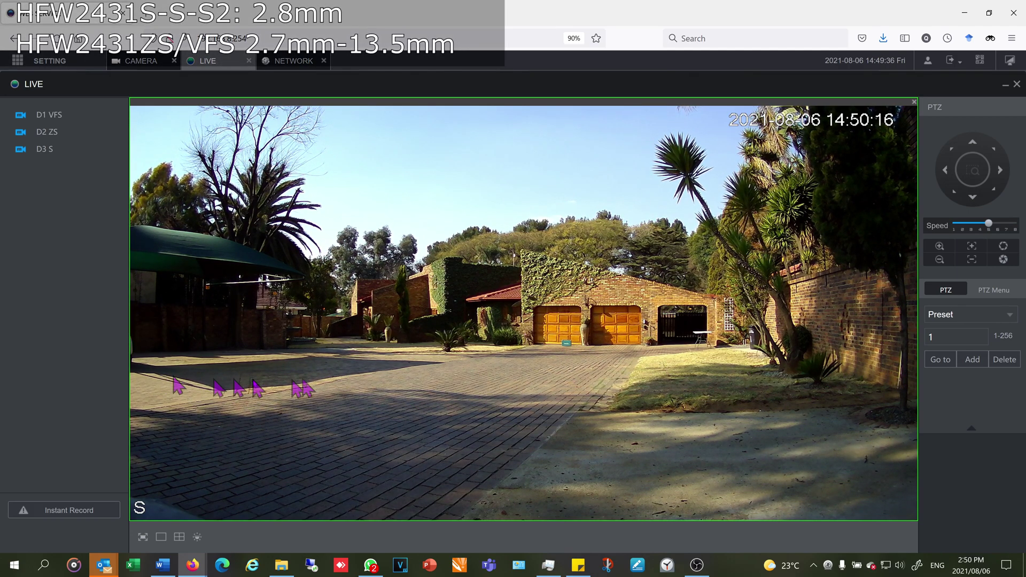
pyautogui.doubleClick(663, 374)
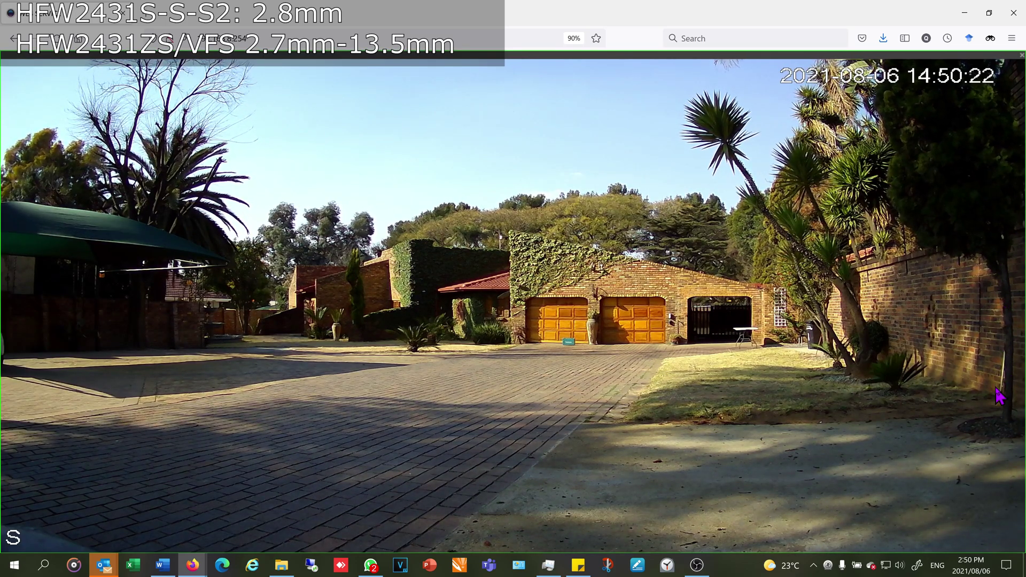
pyautogui.doubleClick(665, 398)
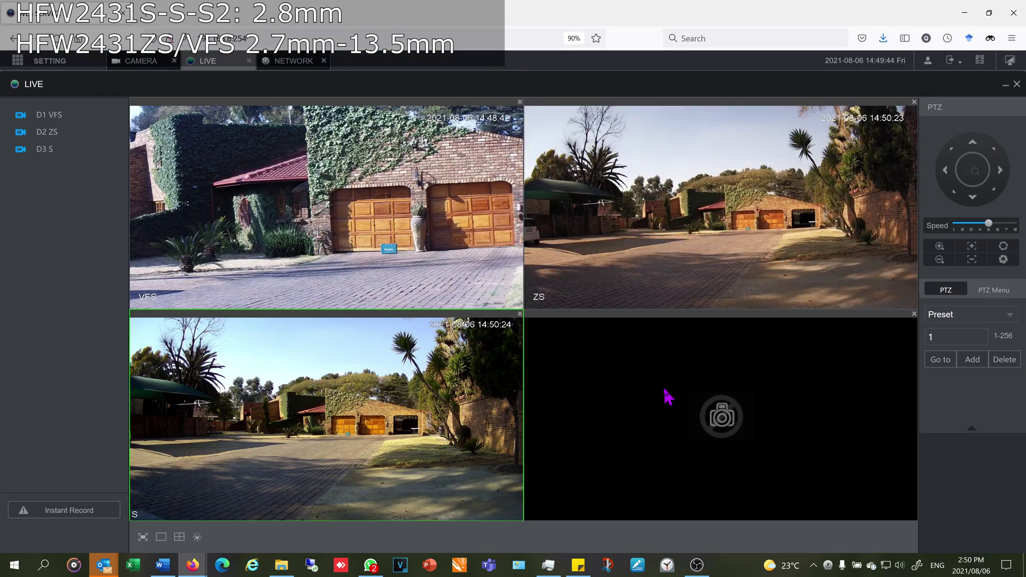